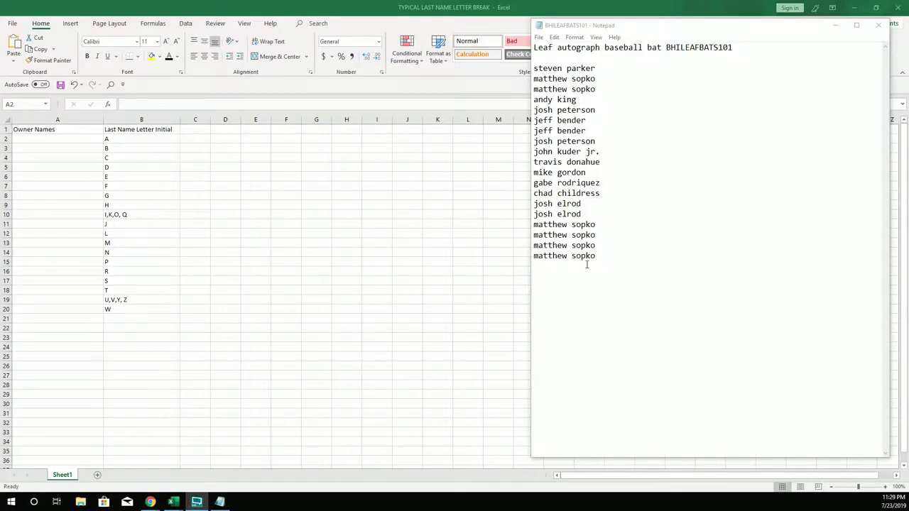
Step: Copy the 19 last-name letter groups in B2:B20 of the Excel sheet
key("alt+Tab")
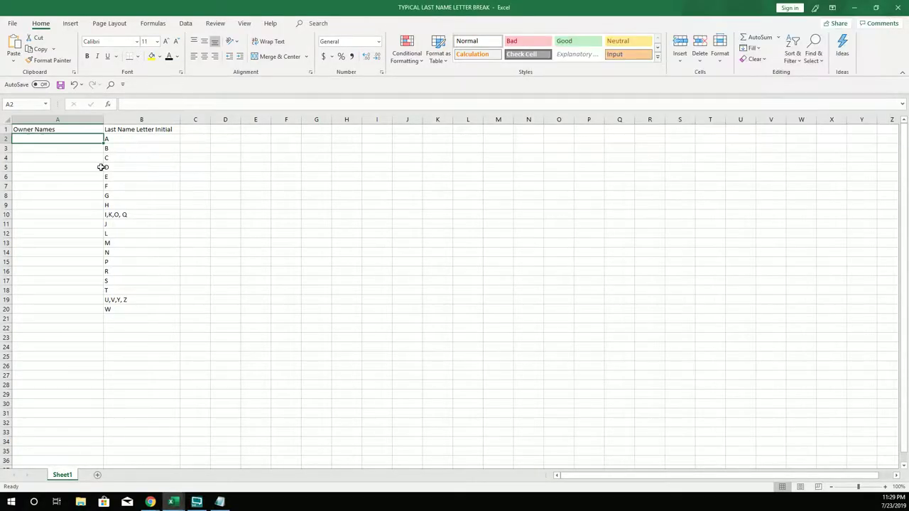
left_click_drag(130, 141, 140, 308)
right_click(142, 269)
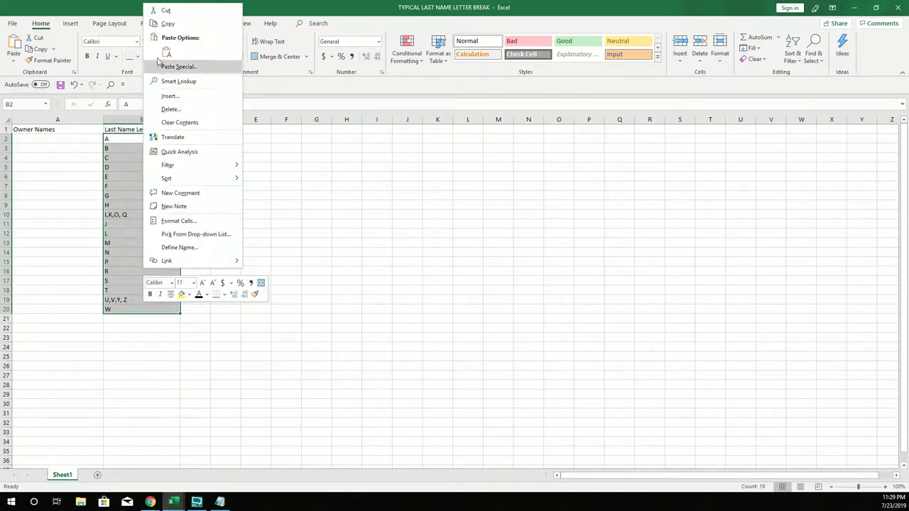
left_click(168, 23)
Step: Paste the letter groups into RANDOM.ORG's List Randomizer and shuffle them seven times
left_click(855, 8)
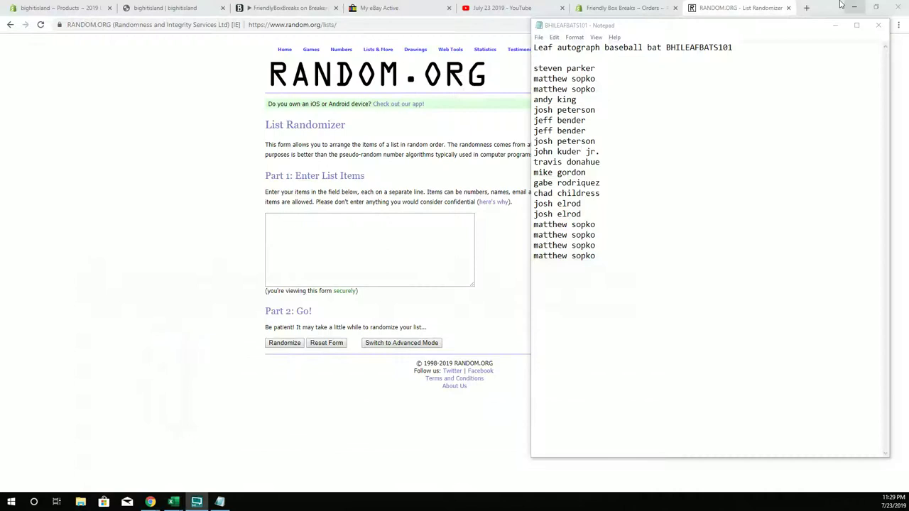
left_click(323, 269)
right_click(335, 254)
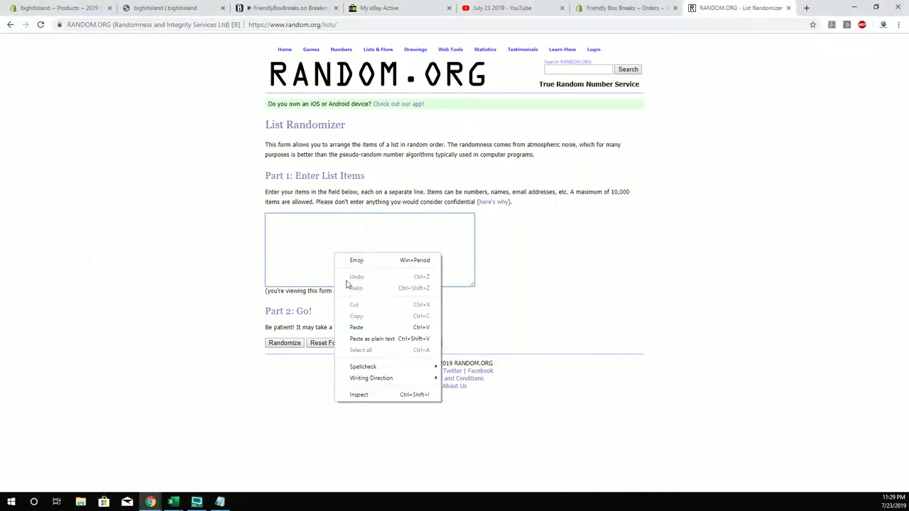
left_click(353, 327)
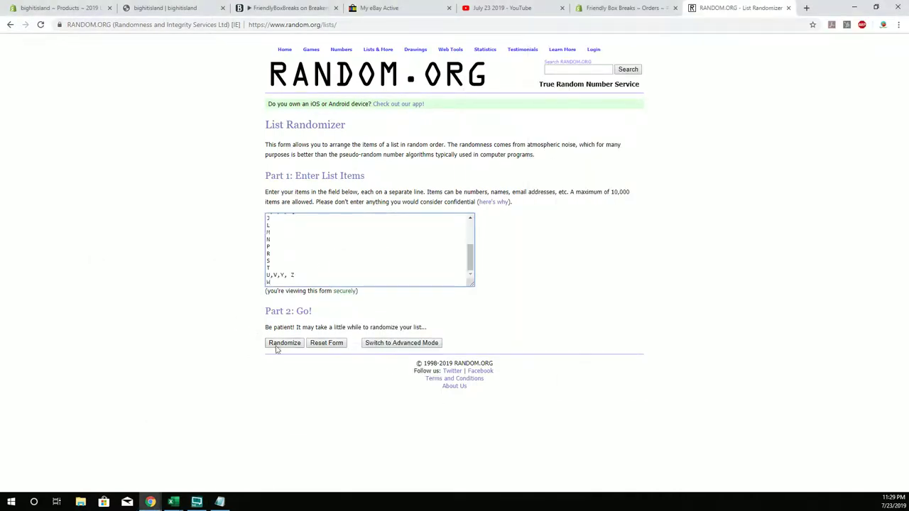
left_click(278, 345)
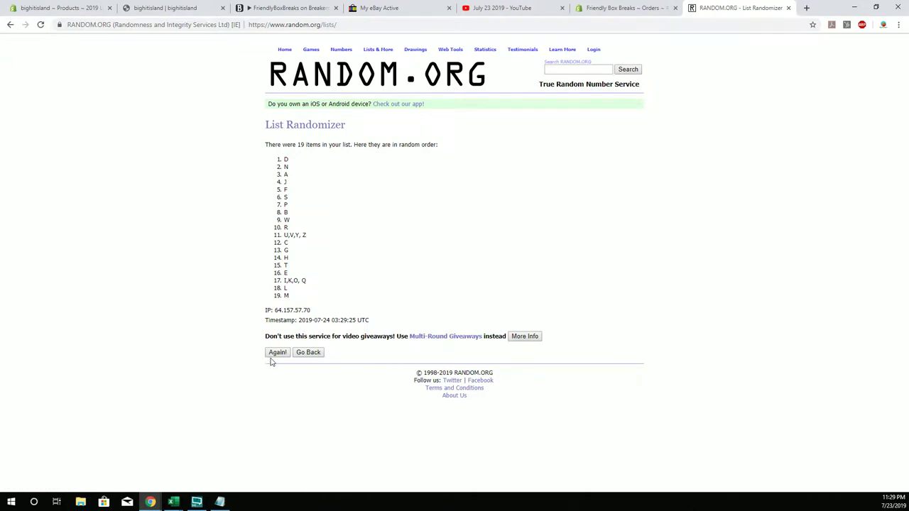
left_click(276, 355)
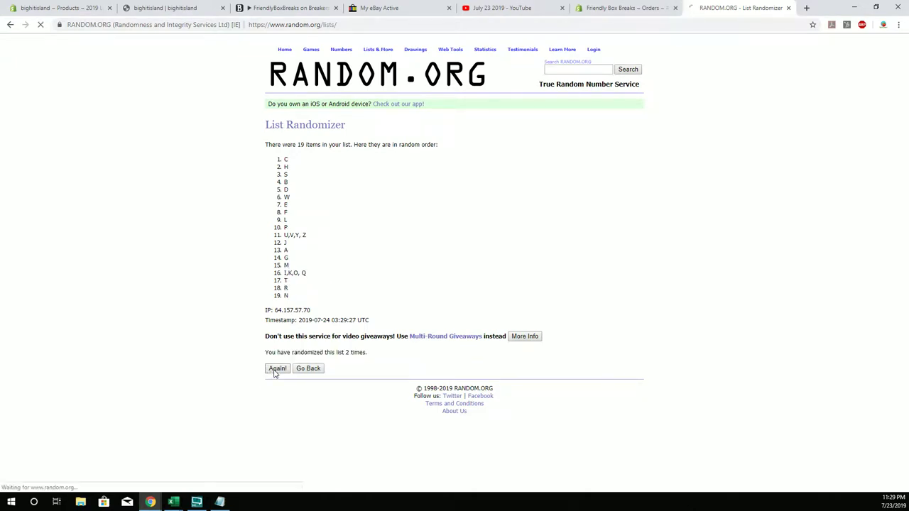
left_click(276, 370)
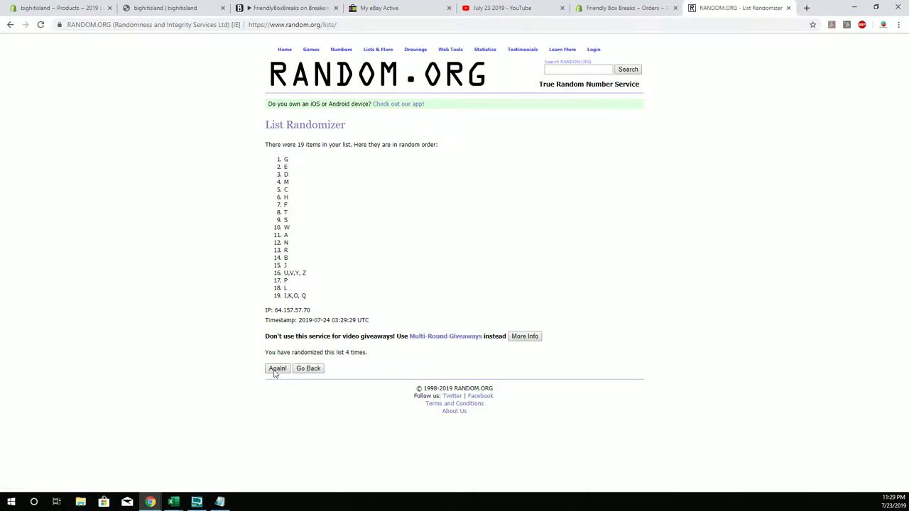
left_click(276, 370)
left_click(277, 371)
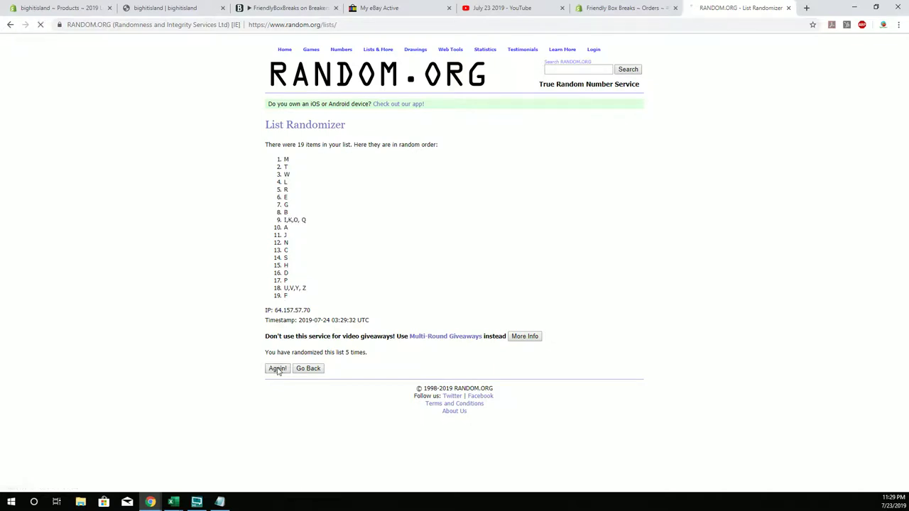
left_click(278, 370)
Step: Copy all 19 randomized letter groups and return to Excel
left_click_drag(309, 297, 281, 164)
right_click(285, 181)
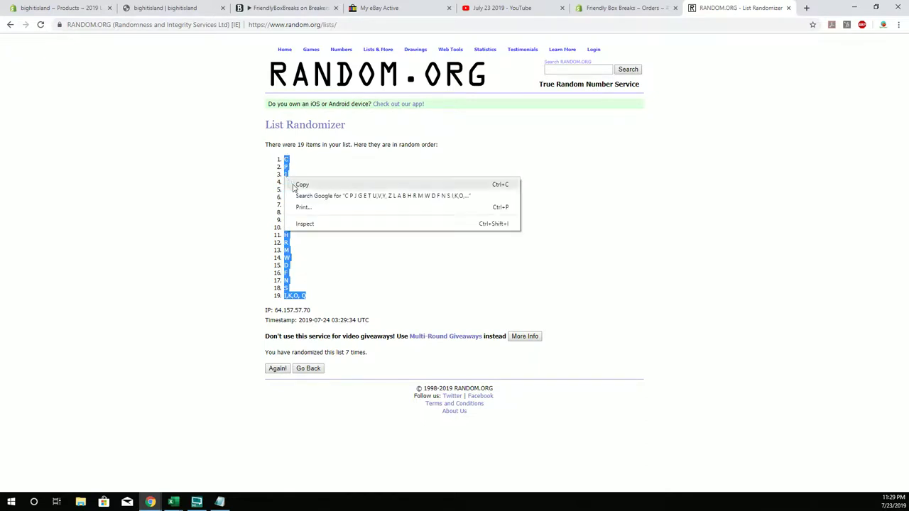
left_click(295, 186)
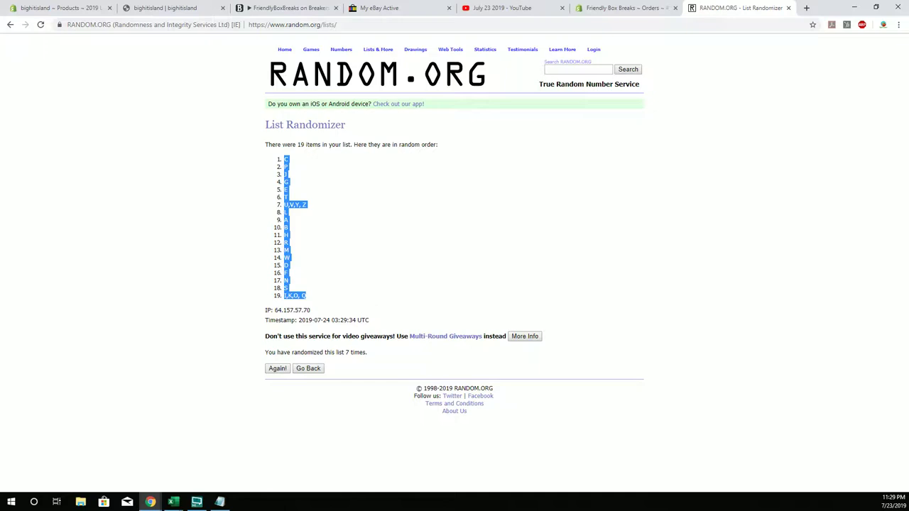
key("alt+Tab")
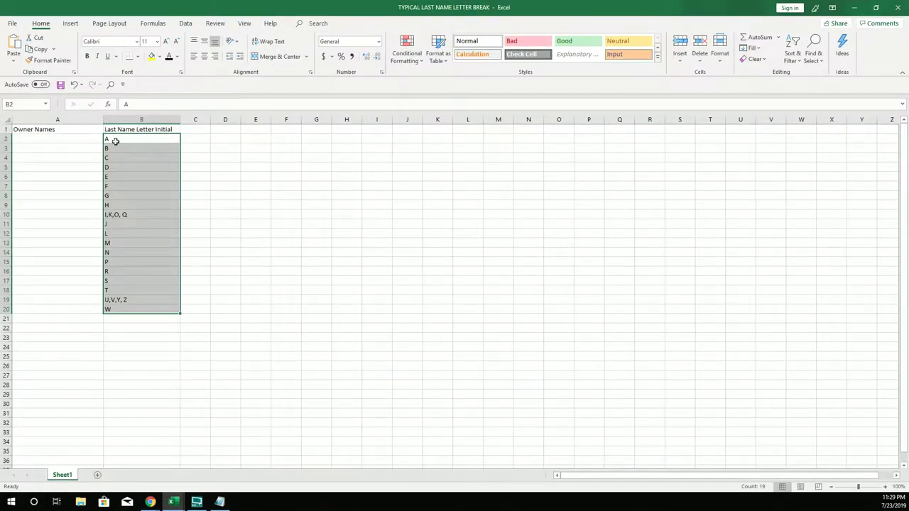
Step: Paste the randomized list into B2:B20 ('1. C' to '19. I,K,O, Q') and narrow column A
left_click(135, 140)
right_click(142, 139)
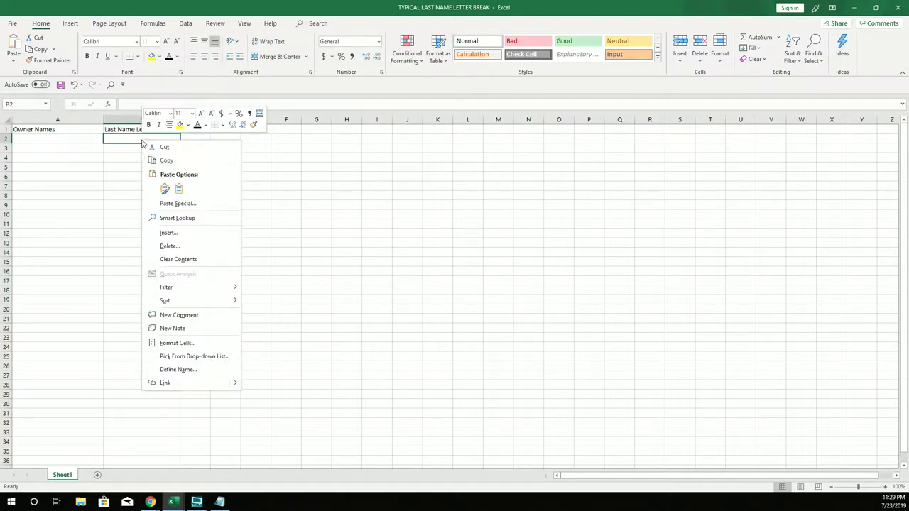
left_click(165, 189)
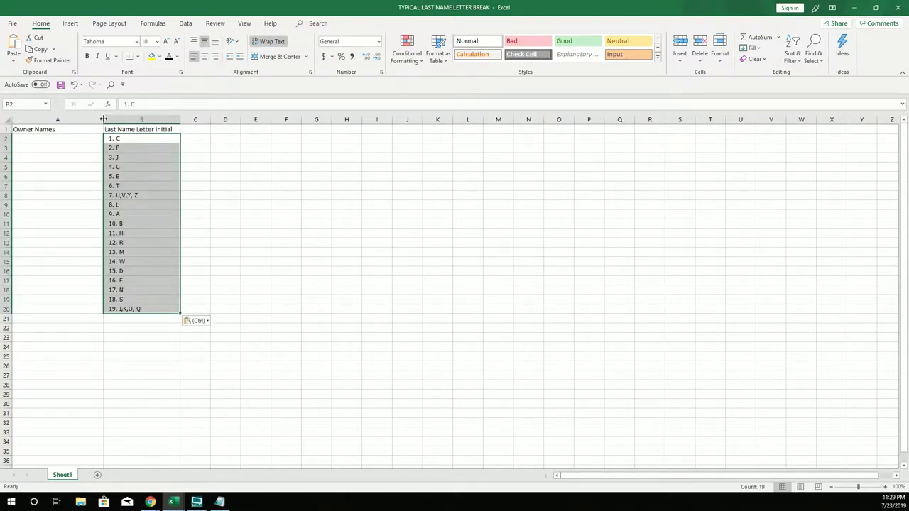
left_click_drag(103, 120, 88, 121)
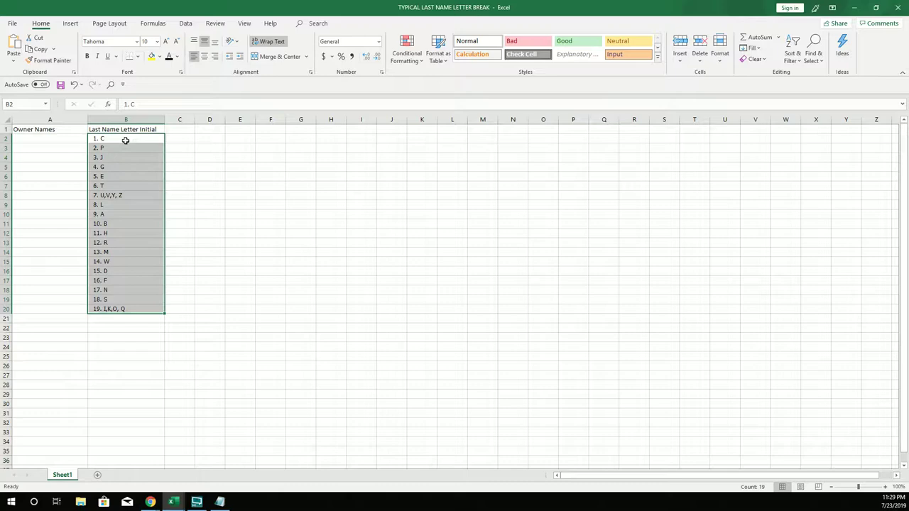
left_click(125, 140)
left_click(140, 309)
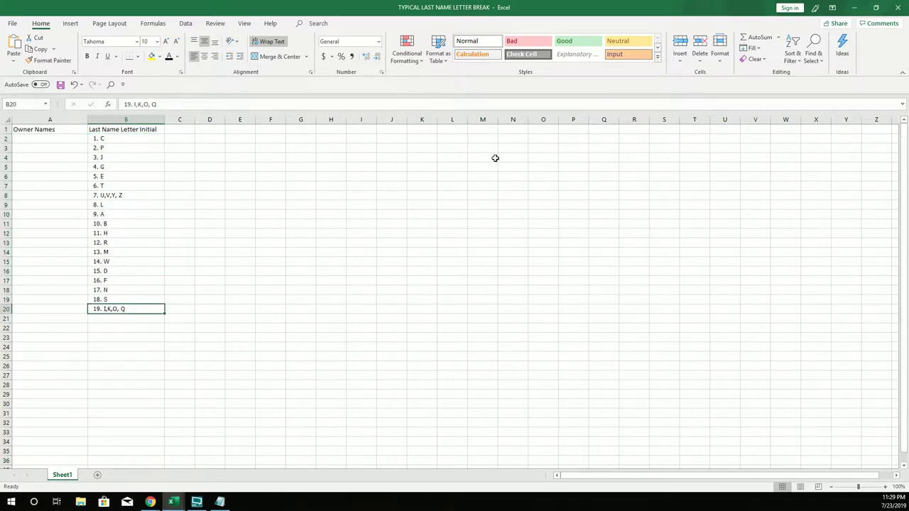
Step: Go to the RANDOM.ORG home page and open the List Randomizer
left_click(854, 8)
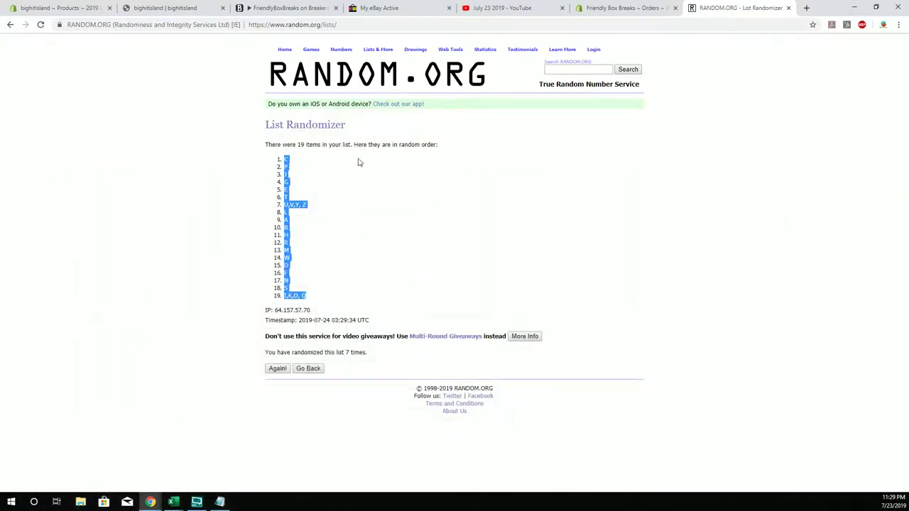
left_click(284, 49)
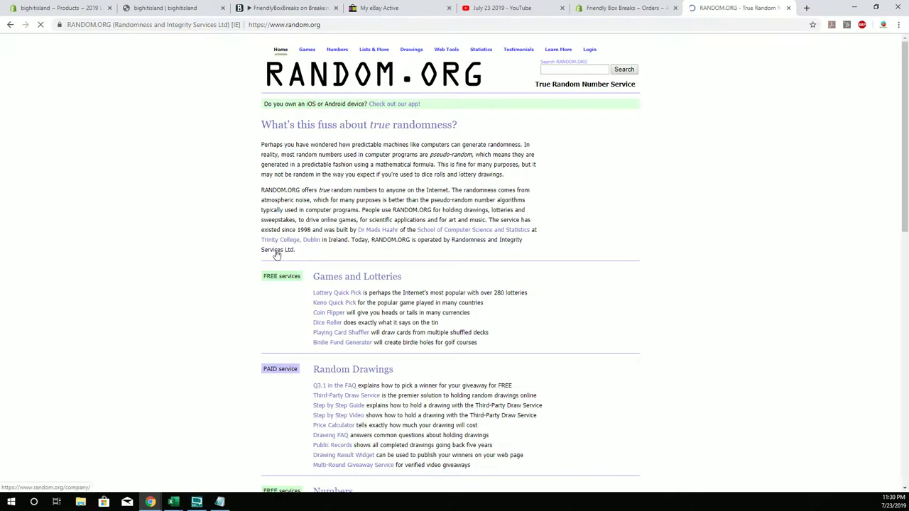
scroll(306, 329, "down", 5)
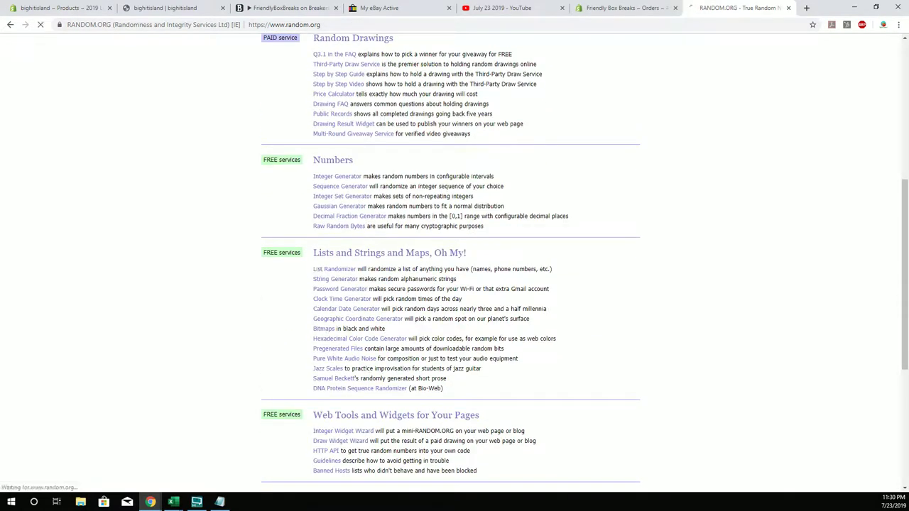
left_click(334, 270)
Step: Copy all the owner names from the Notepad list
left_click(219, 502)
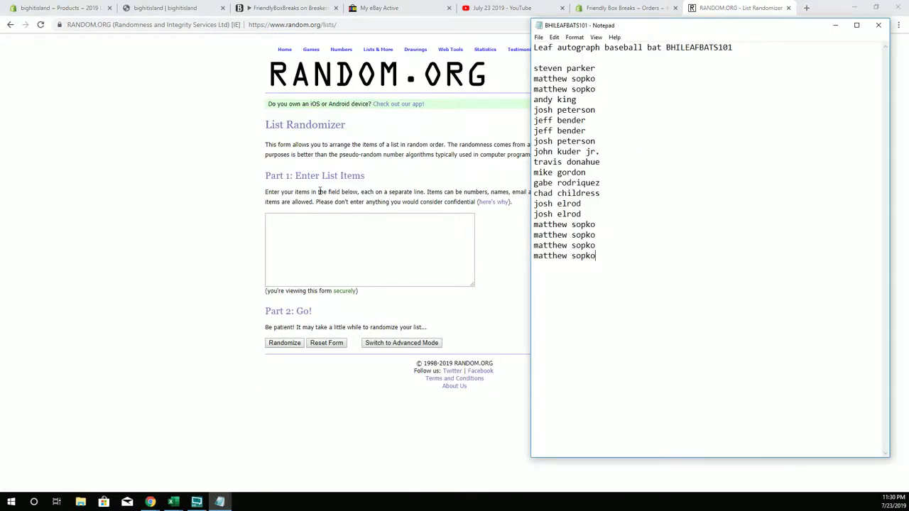
mouse_move(597, 257)
left_mouse_down()
mouse_move(574, 130)
mouse_move(534, 67)
left_mouse_up()
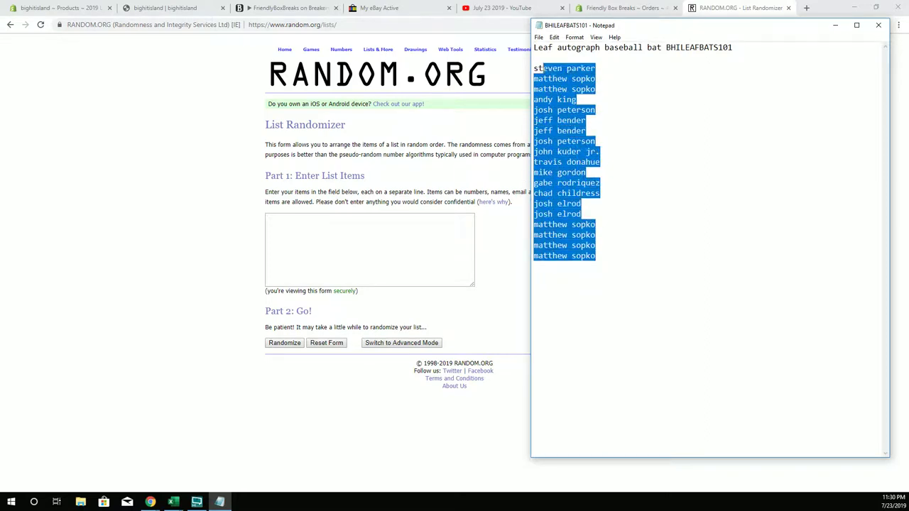
right_click(547, 88)
left_click(566, 115)
Step: Paste the owner names into the List Randomizer and shuffle them seven times
left_click(345, 257)
right_click(344, 255)
left_click(365, 329)
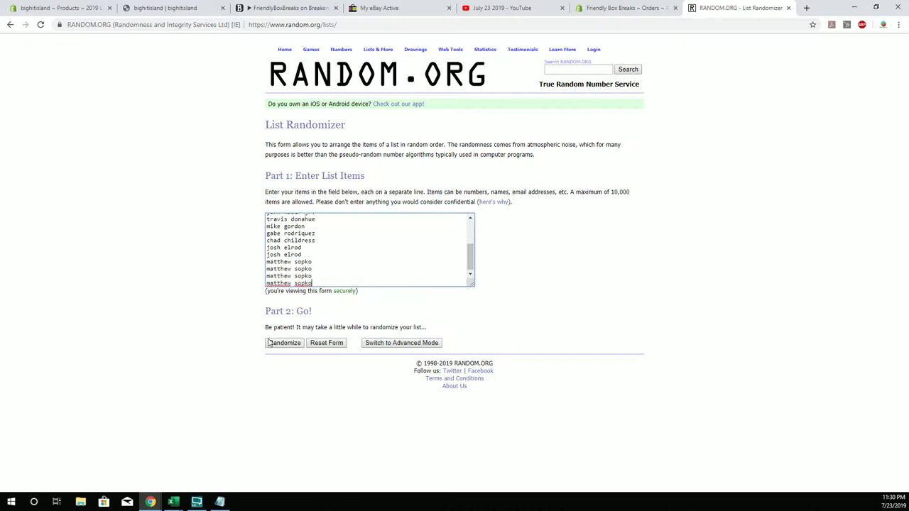
left_click(277, 343)
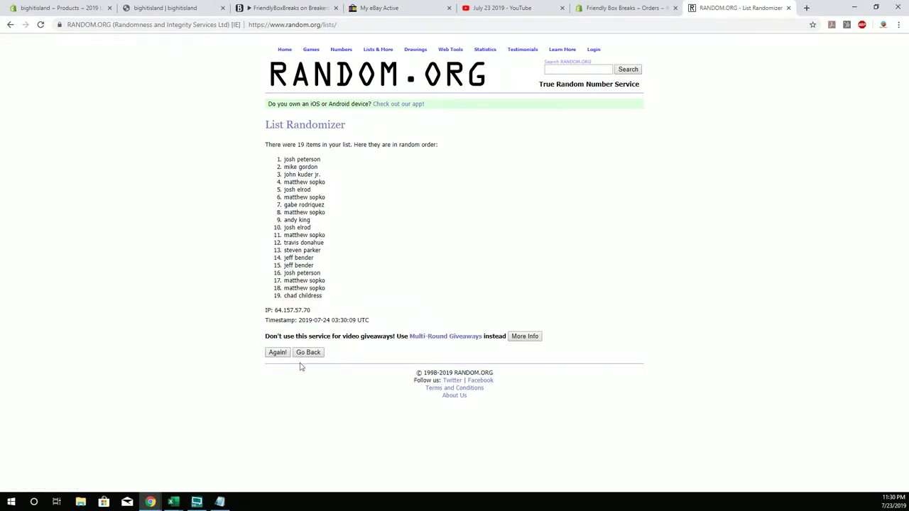
left_click(277, 353)
left_click(276, 369)
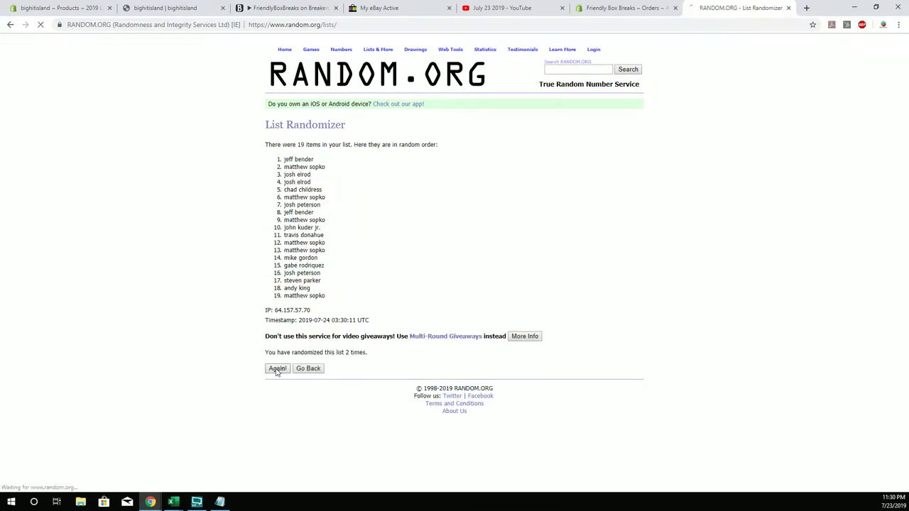
left_click(277, 369)
left_click(276, 370)
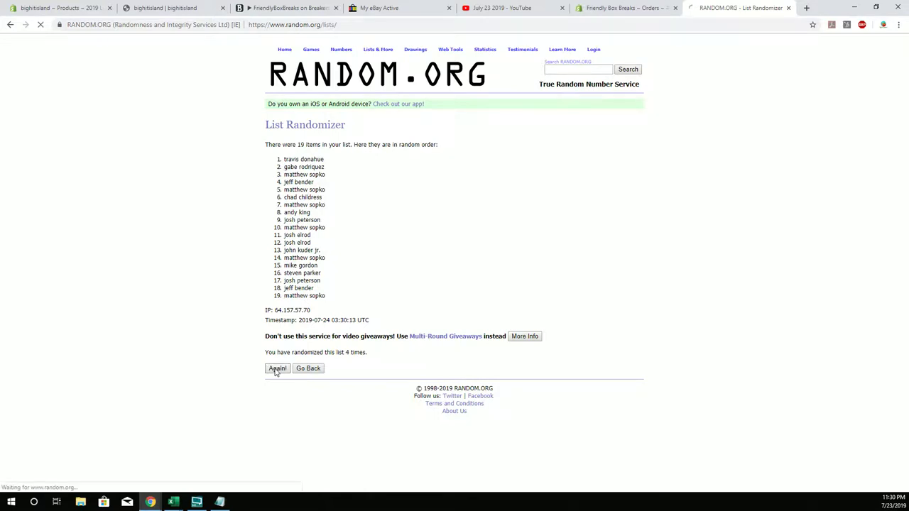
left_click(276, 369)
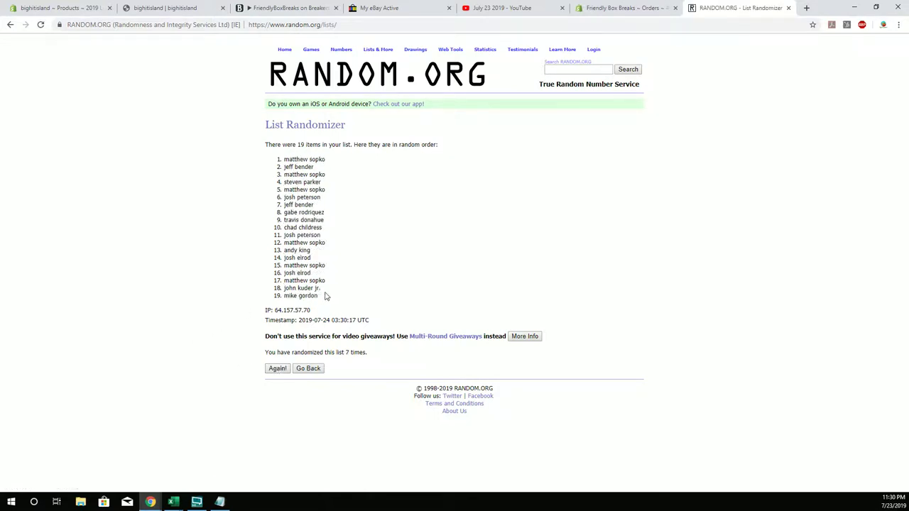
Step: Copy all 19 shuffled names and switch back to Excel
left_click_drag(321, 288, 308, 251)
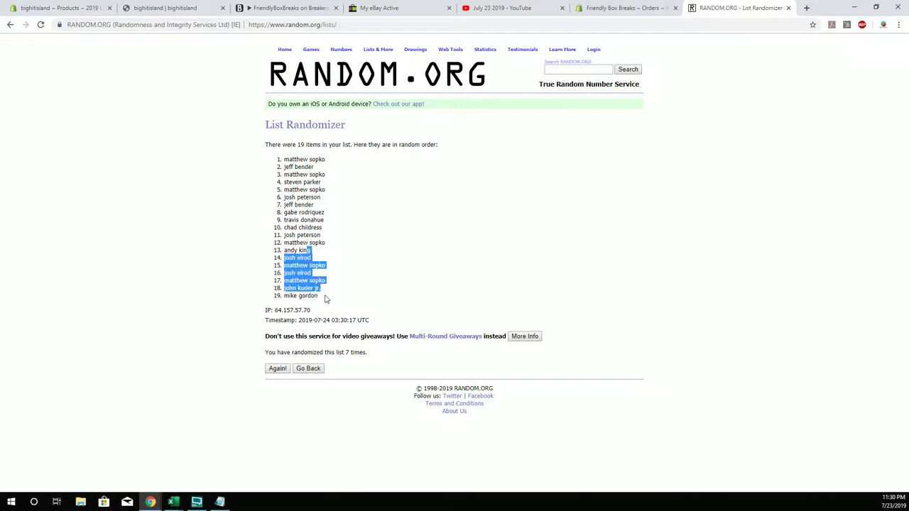
mouse_move(325, 300)
left_mouse_down()
mouse_move(299, 254)
mouse_move(278, 162)
left_mouse_up()
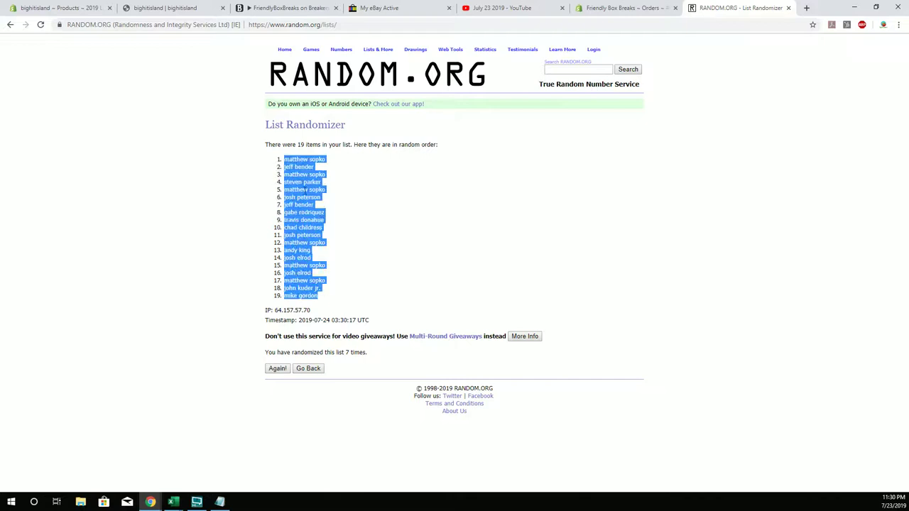
right_click(305, 190)
left_click(314, 196)
key("alt+Tab")
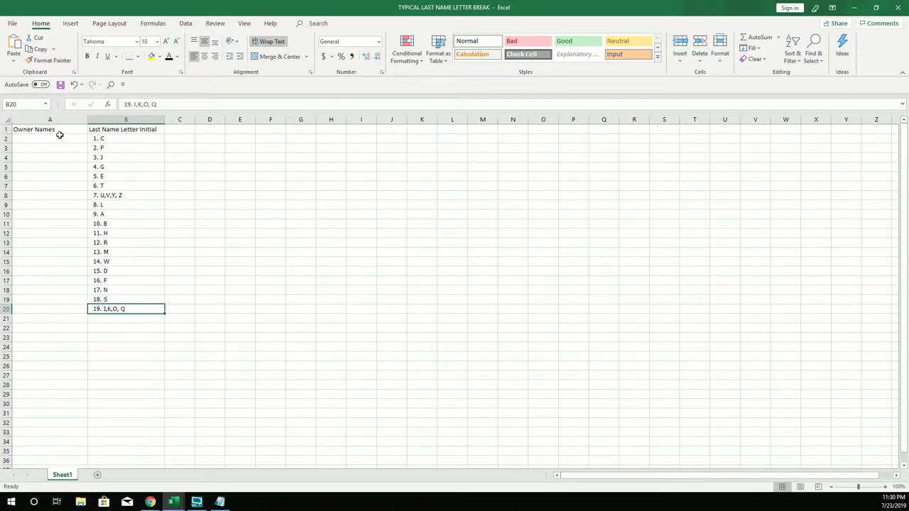
Step: Paste the shuffled owner names into A2:A20 and zoom in on the sheet
left_click(55, 138)
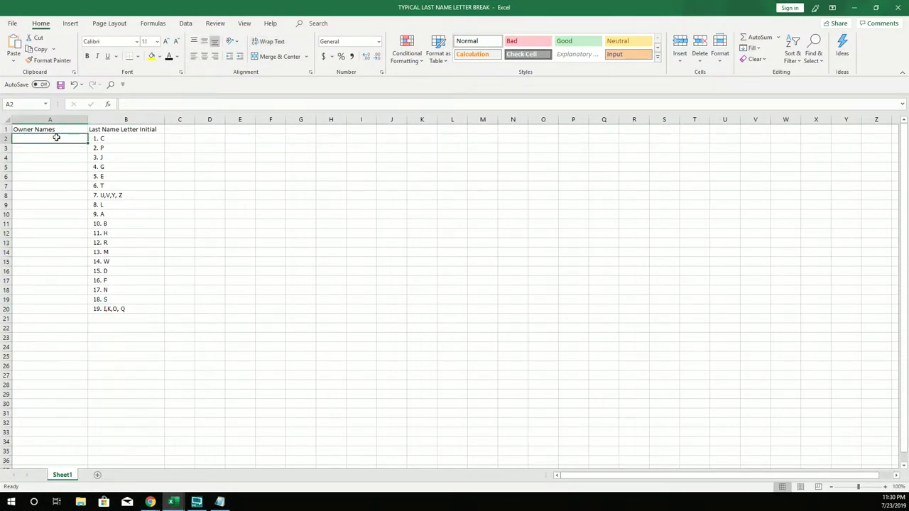
right_click(57, 138)
left_click(79, 183)
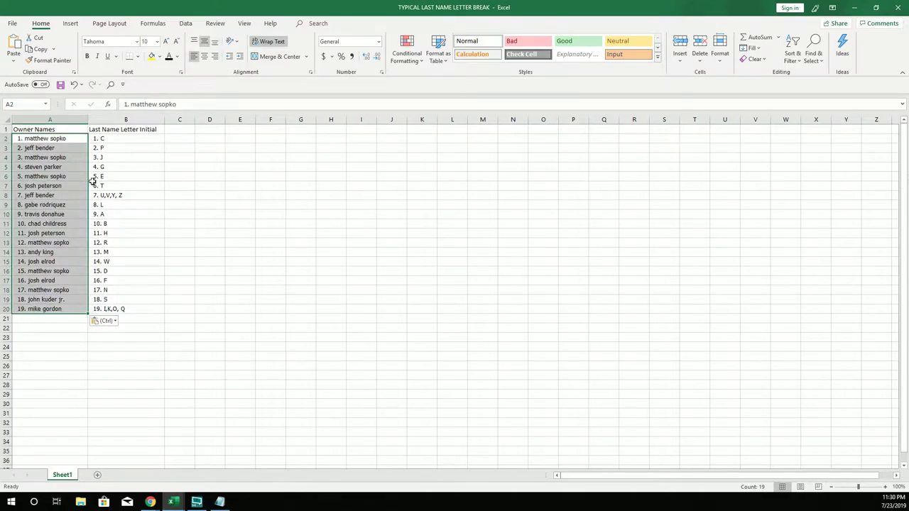
left_click(886, 487)
left_click(886, 487)
left_click(886, 487)
left_click(886, 487)
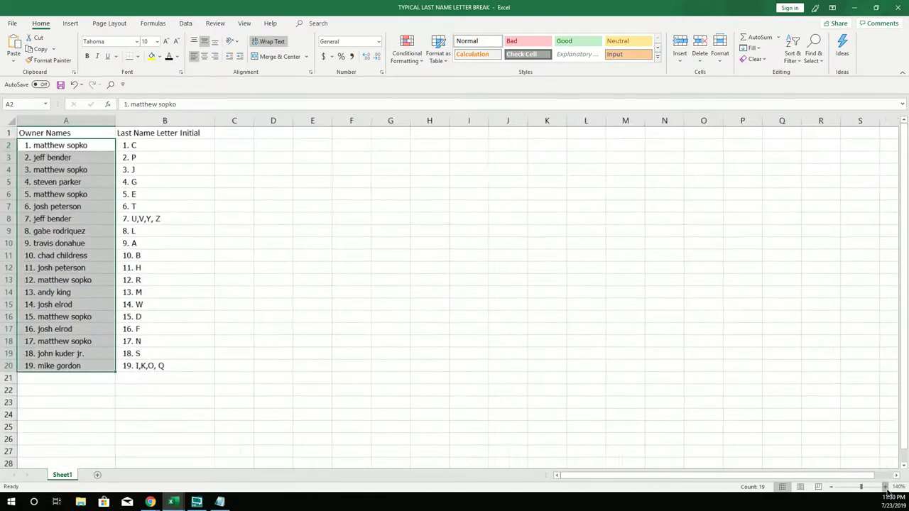
left_click(886, 487)
left_click(886, 488)
left_click(885, 487)
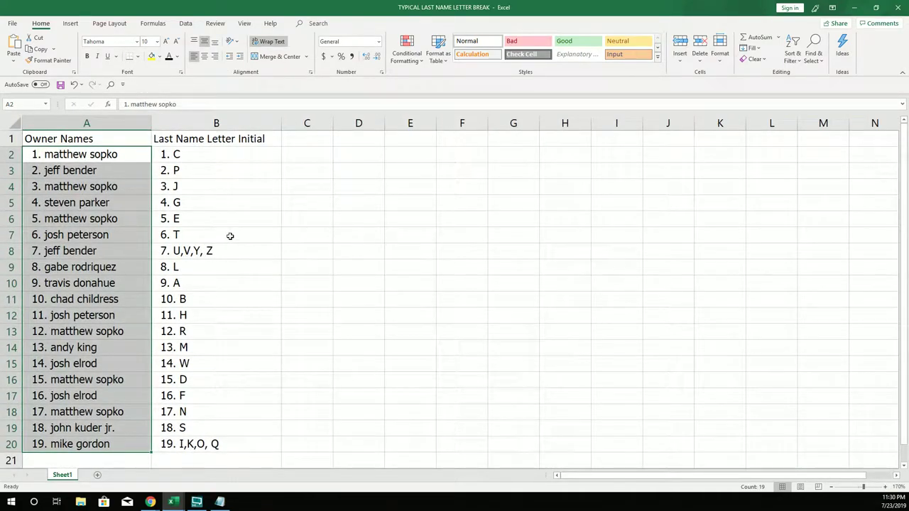
Step: Review each name-to-letter-group pairing down column B from B2 to B20
left_click_drag(177, 153, 200, 156)
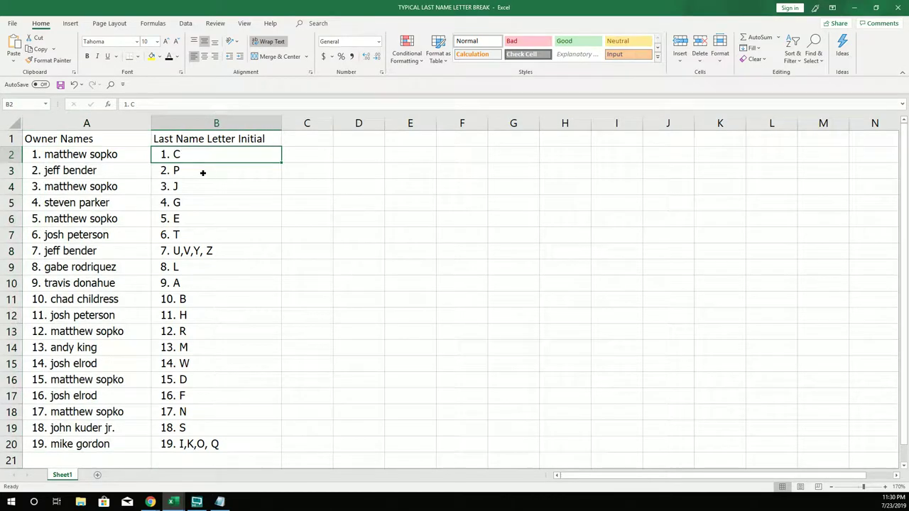
left_click(203, 172)
left_click(209, 188)
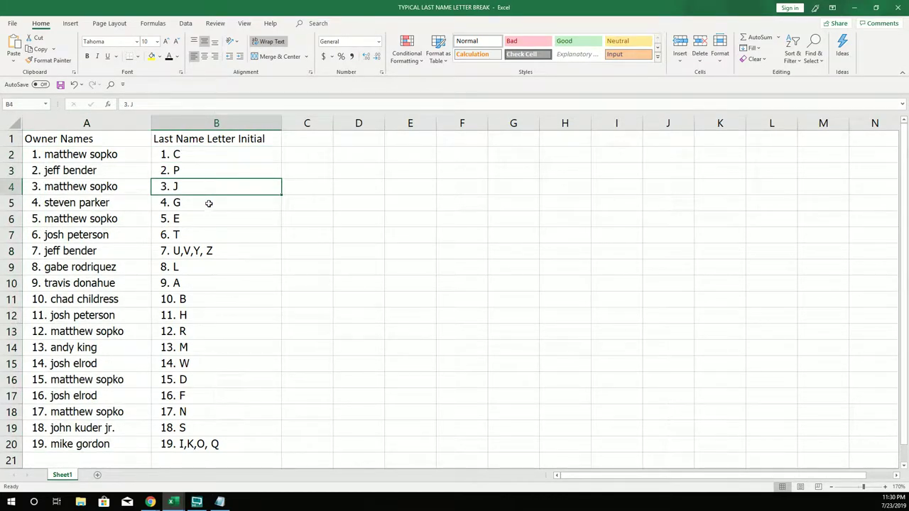
left_click(209, 203)
left_click(210, 221)
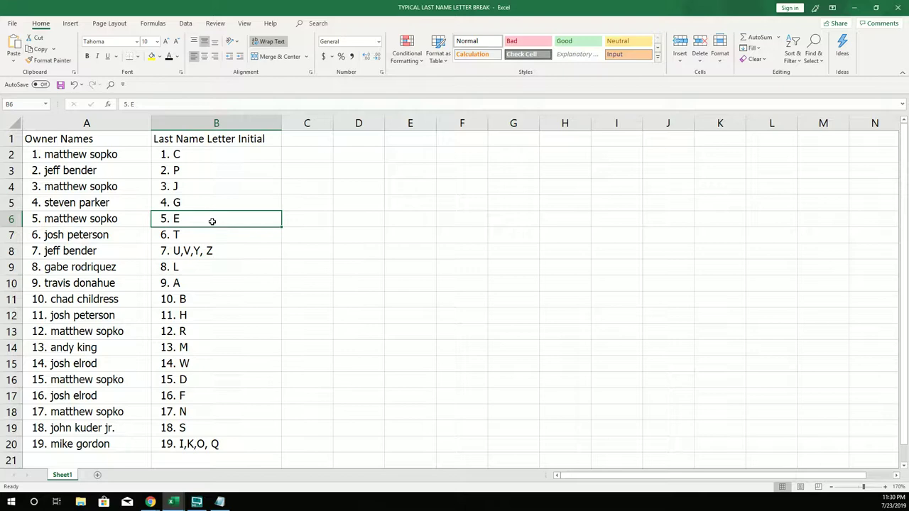
left_click(211, 233)
left_click(230, 250)
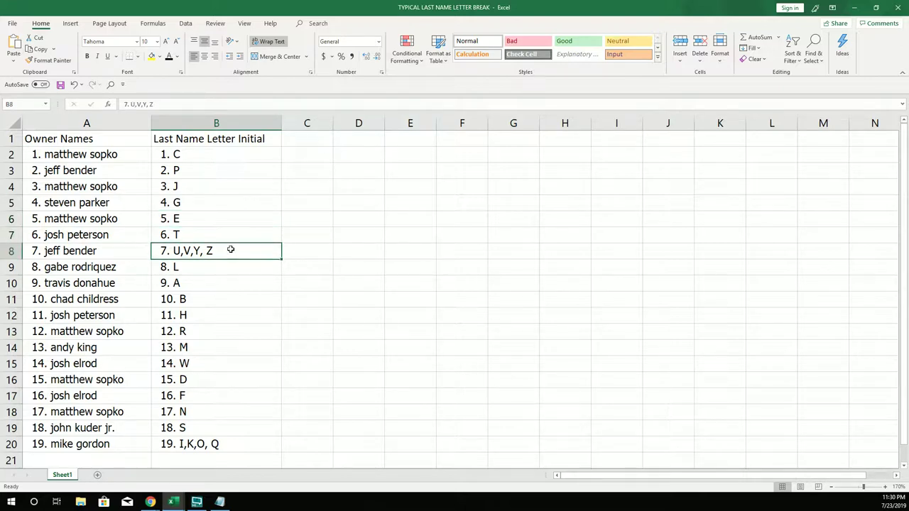
left_click(217, 267)
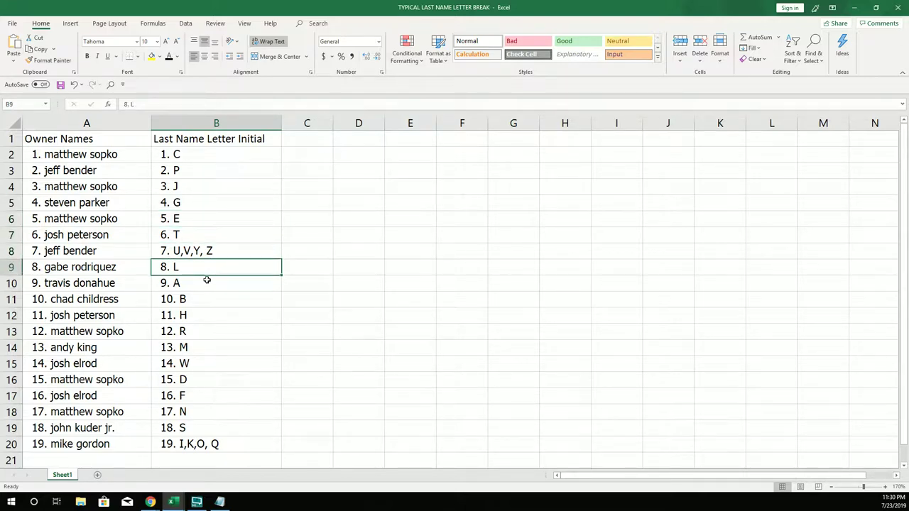
left_click(206, 283)
left_click(206, 300)
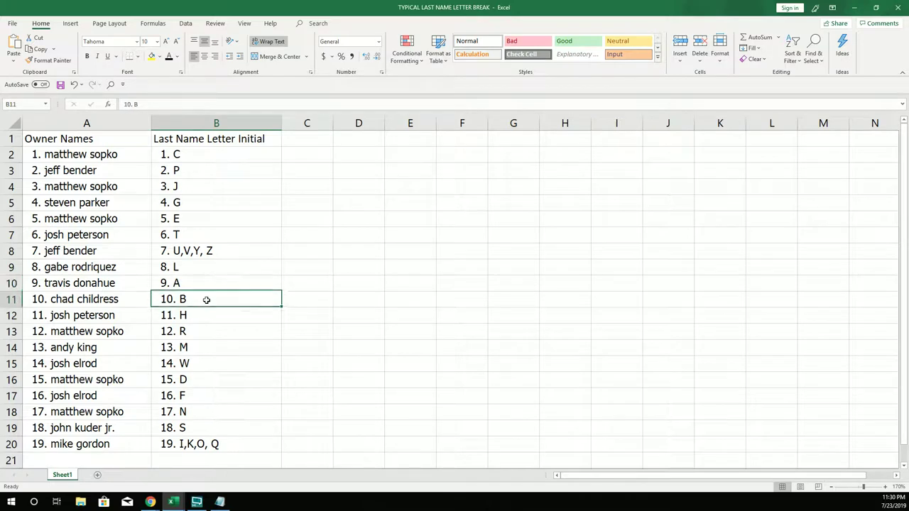
left_click(192, 319)
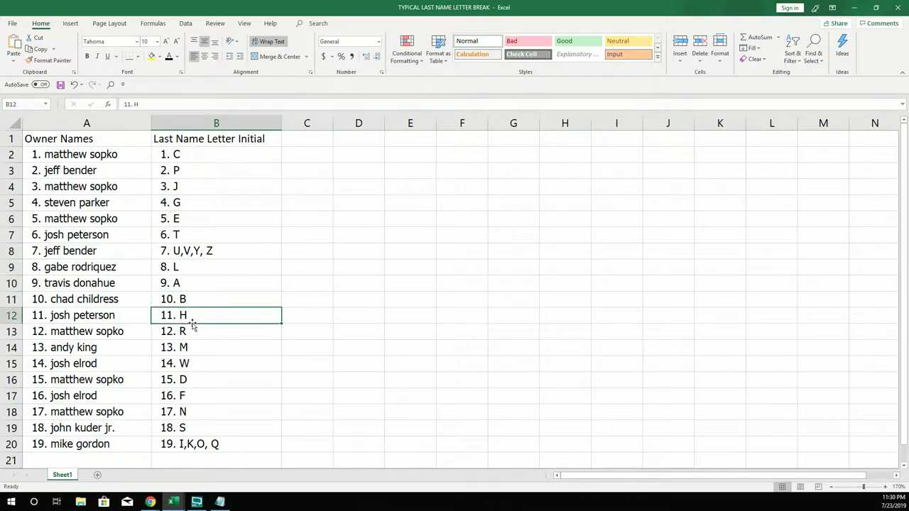
left_click(207, 334)
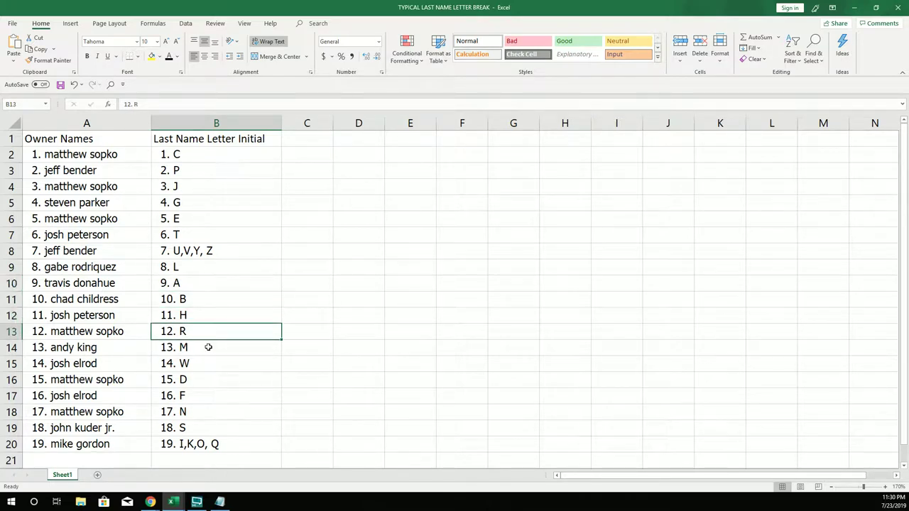
left_click(208, 347)
left_click(209, 363)
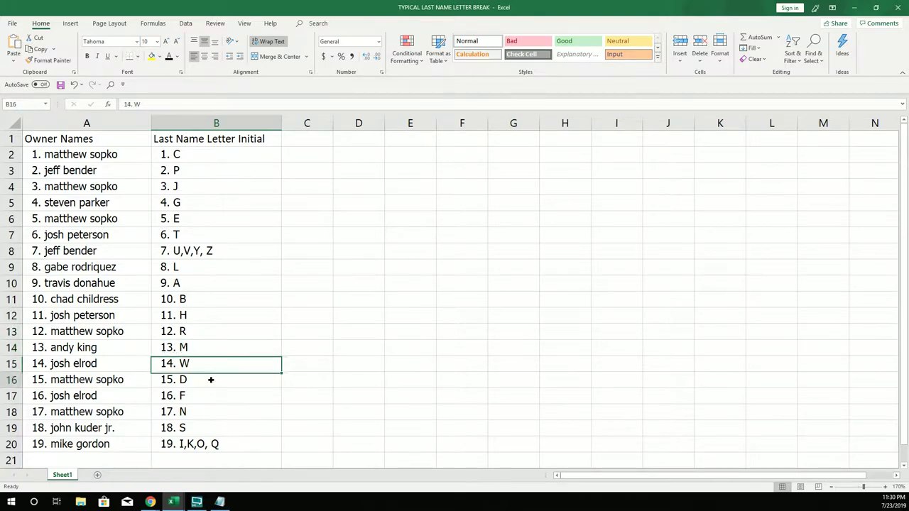
left_click(208, 380)
left_click(207, 400)
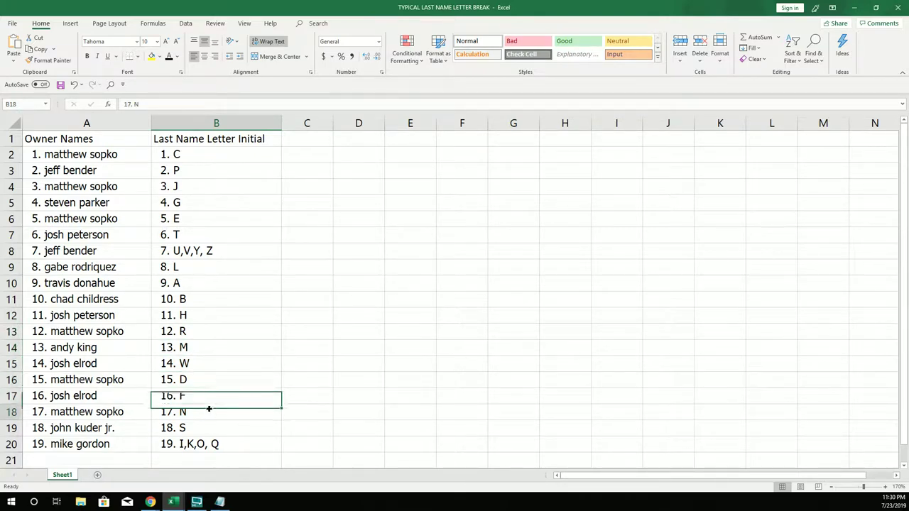
left_click(207, 412)
left_click(206, 428)
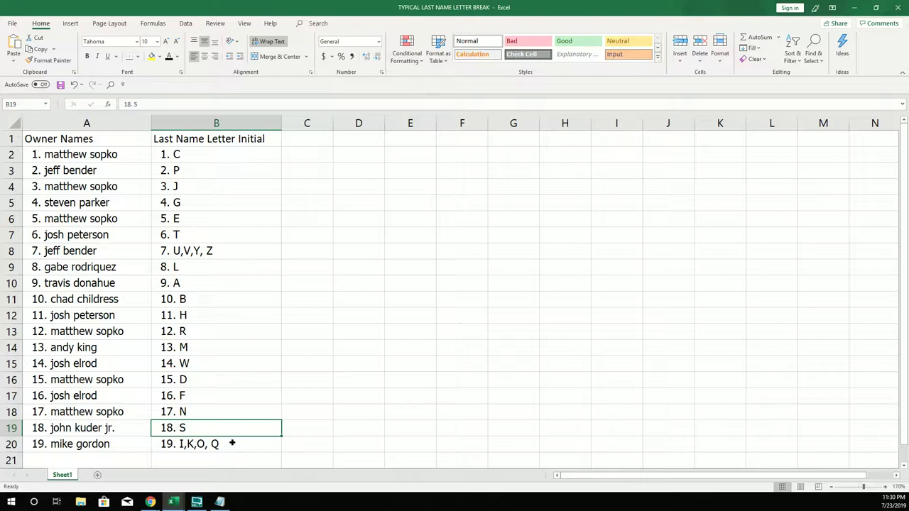
left_click(232, 444)
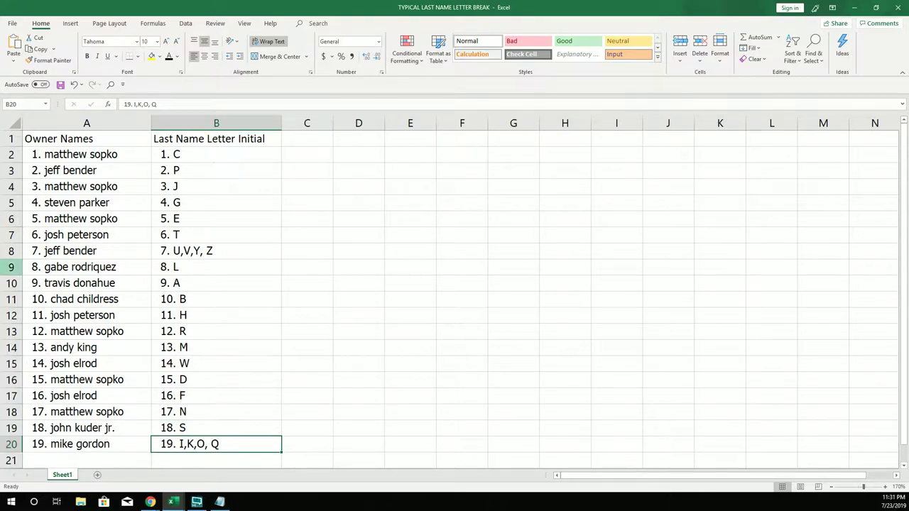